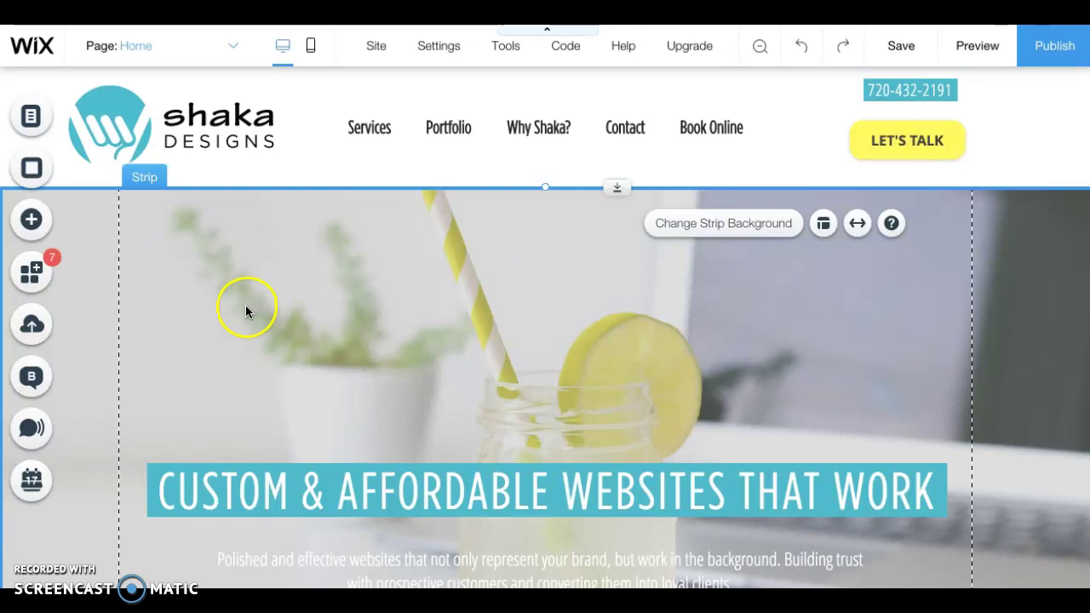
# Open the Single Post page from the site's blog pages and select the post on it.
pyautogui.click(36, 385)
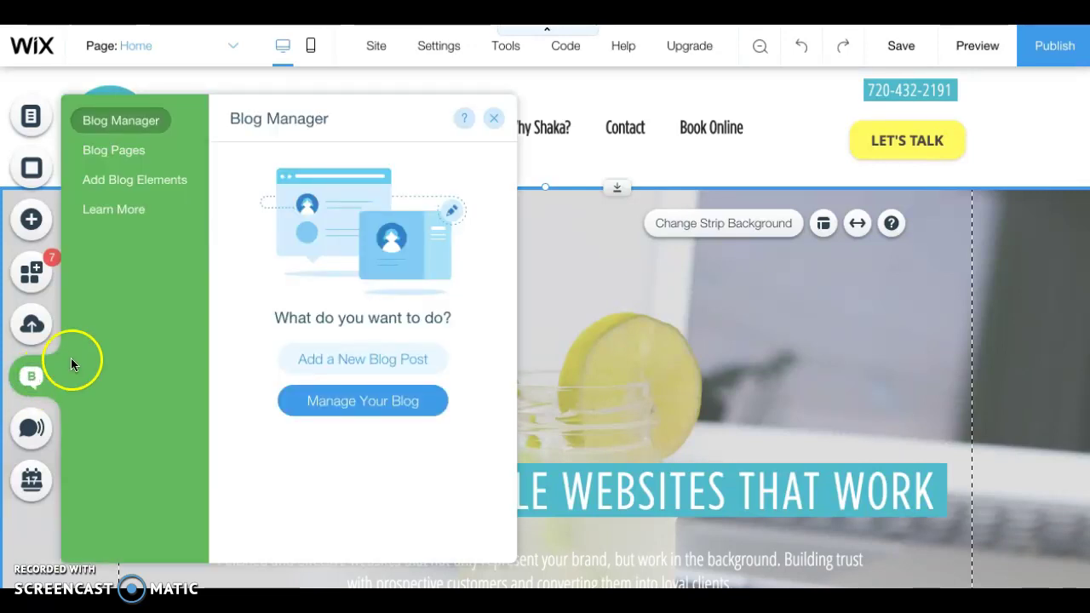
pyautogui.click(134, 155)
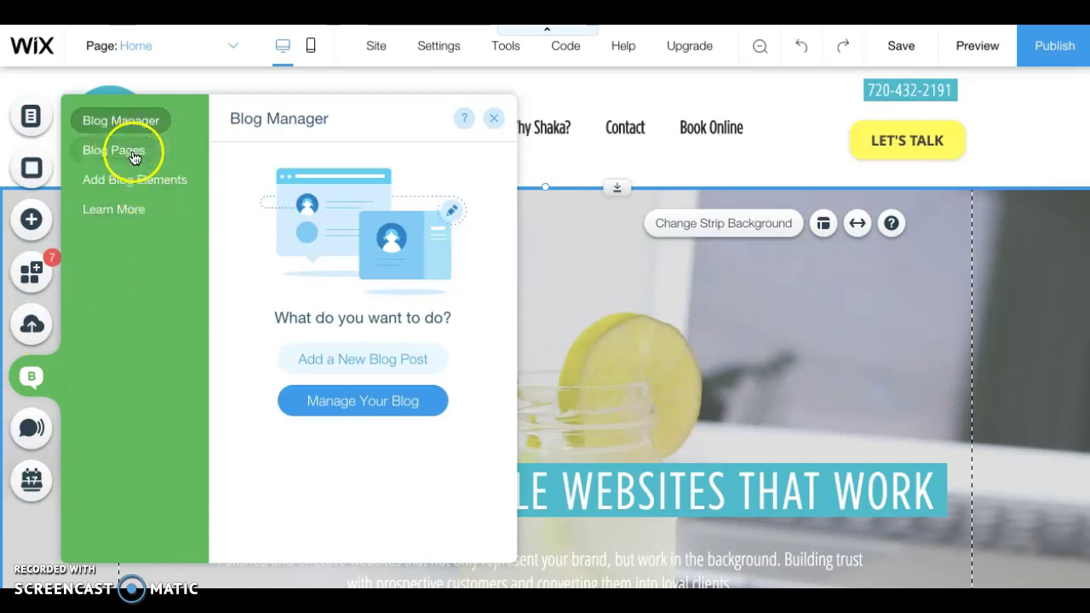
pyautogui.click(135, 155)
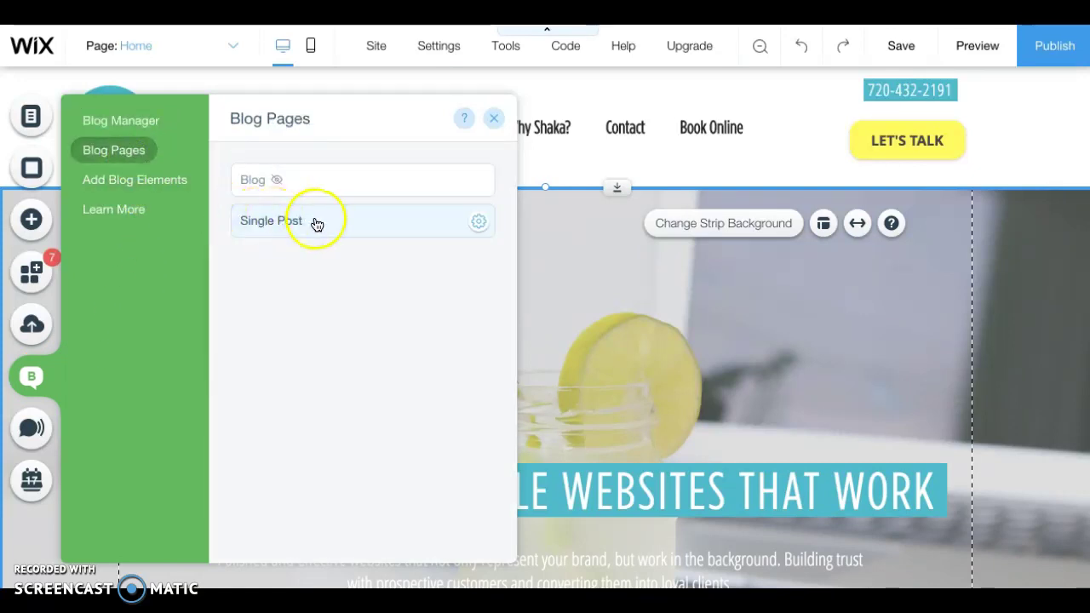
pyautogui.click(348, 230)
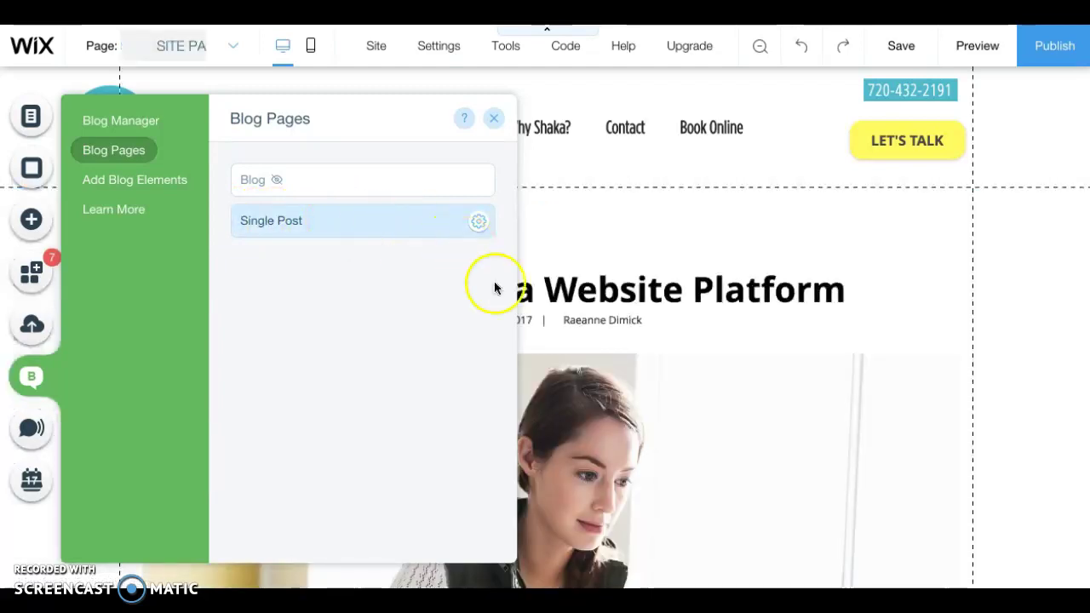
pyautogui.click(742, 318)
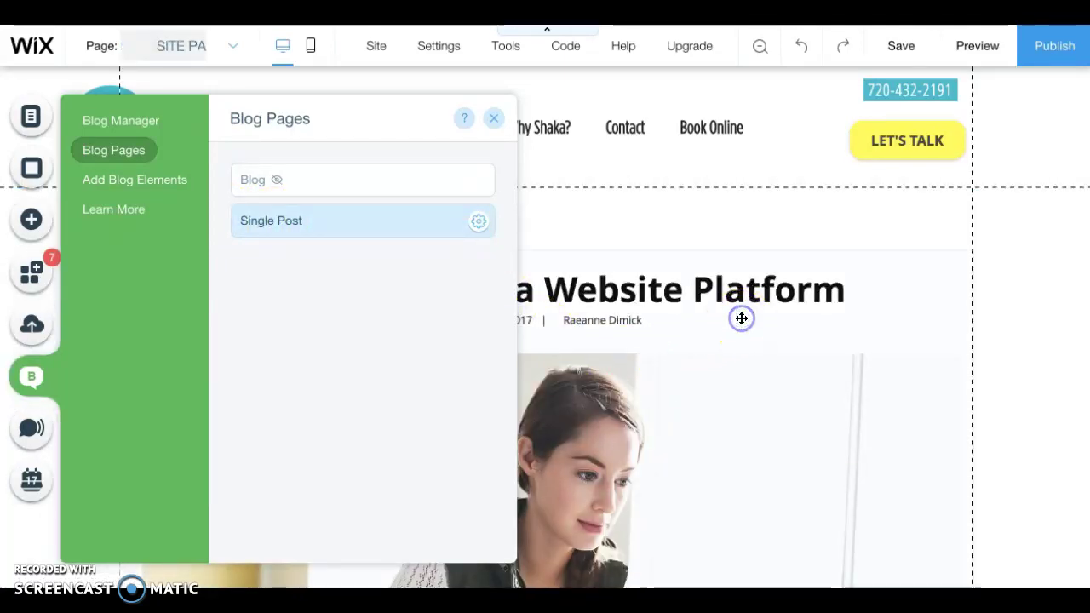
pyautogui.click(739, 392)
# Look through the single post's layout, from its title and header image down to the body text.
pyautogui.scroll(-3, 739, 391)
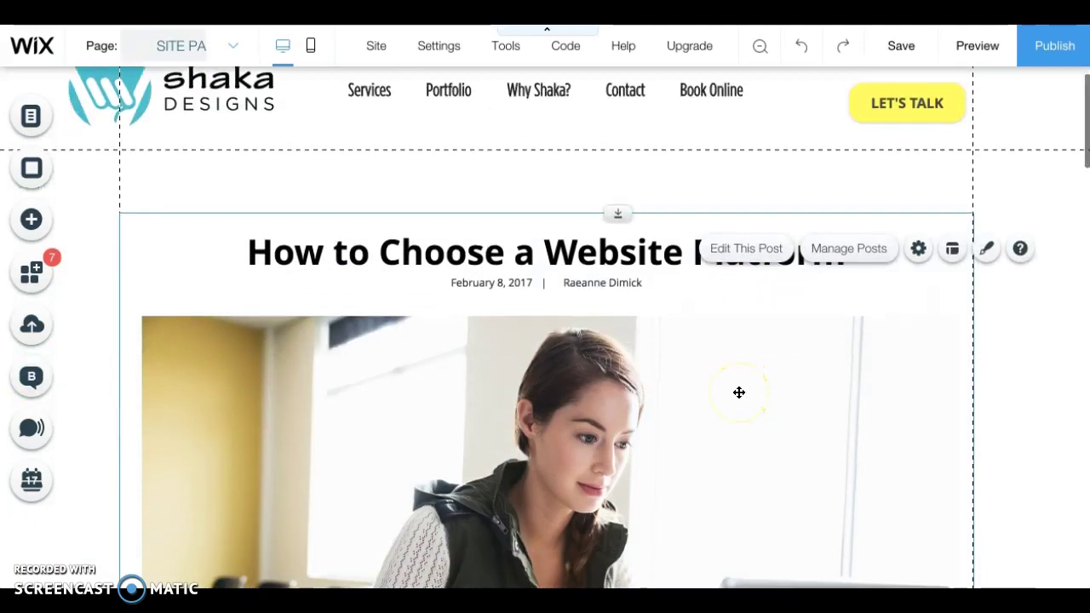
pyautogui.scroll(-5, 739, 393)
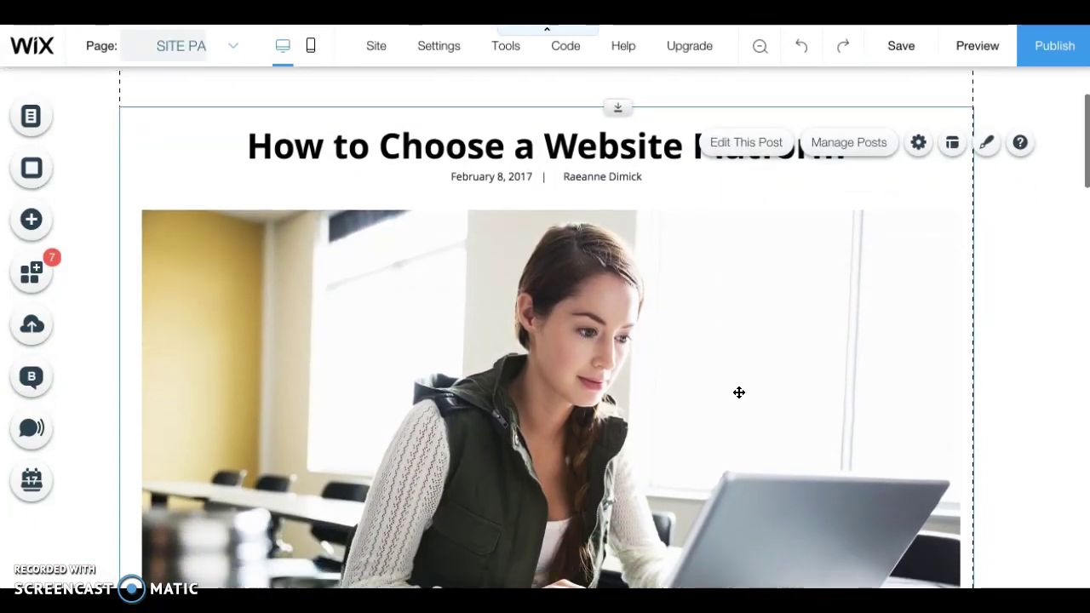
pyautogui.scroll(-10, 739, 393)
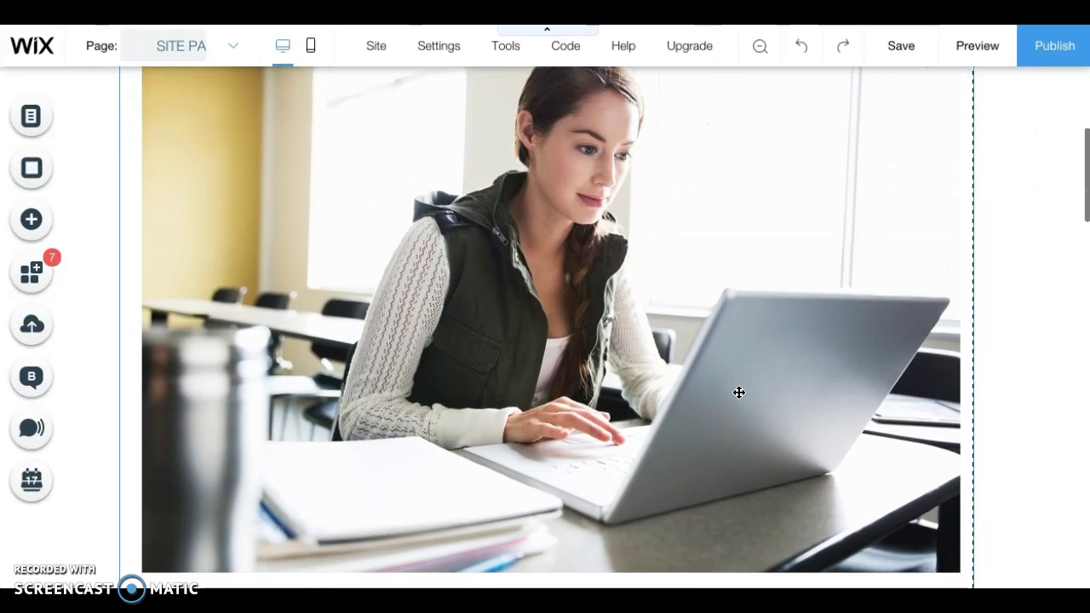
pyautogui.scroll(-3, 739, 392)
pyautogui.scroll(4, 739, 393)
pyautogui.scroll(7, 739, 393)
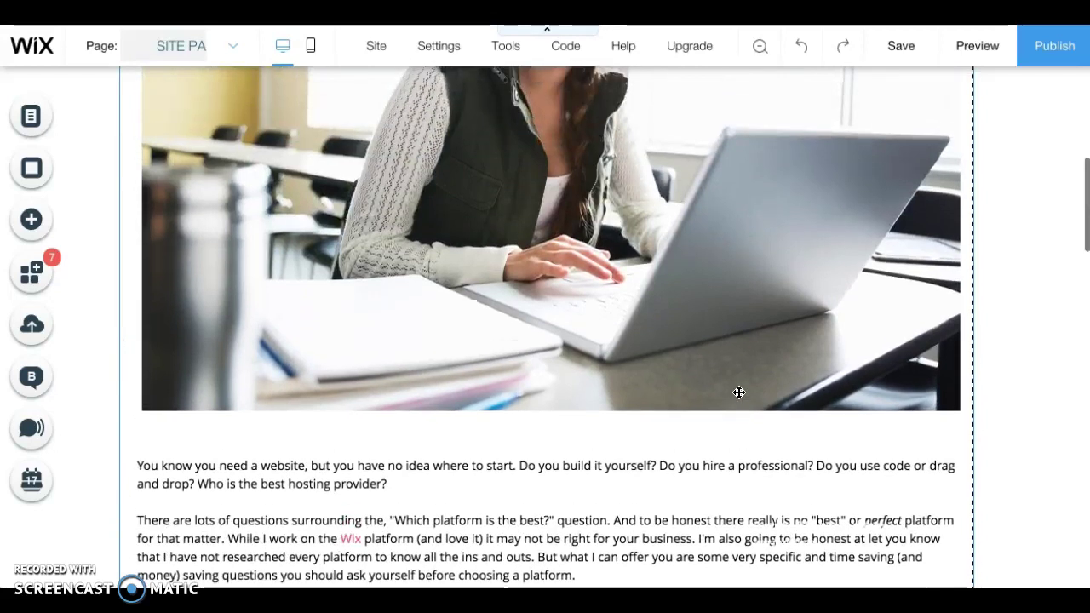
pyautogui.click(217, 459)
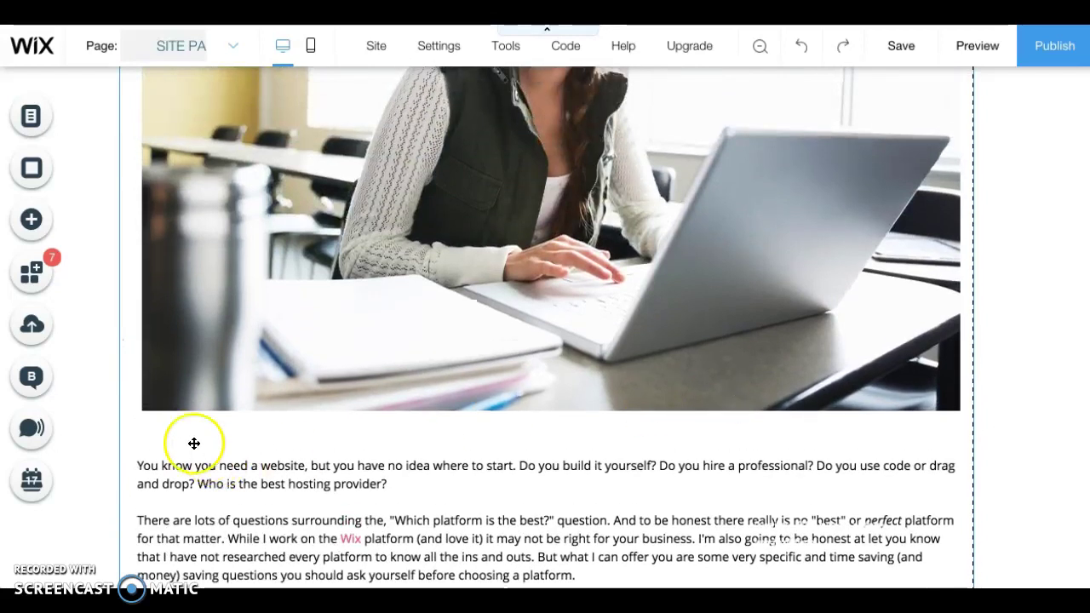
# Open the main Blog page and examine its post feed and the Featured Posts and Recent Posts sections.
pyautogui.click(35, 381)
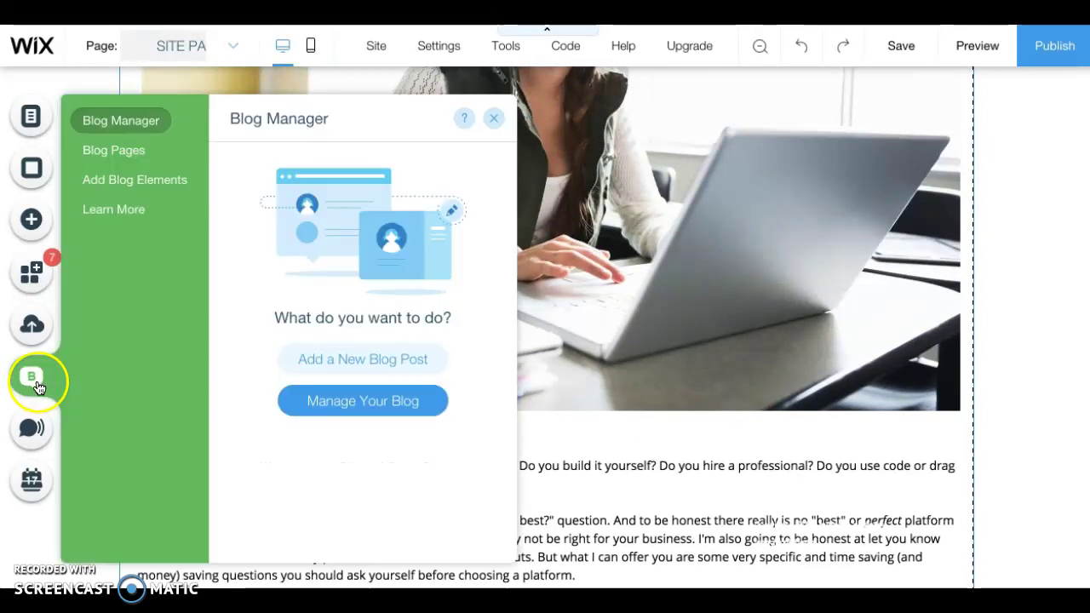
pyautogui.click(119, 150)
pyautogui.click(289, 178)
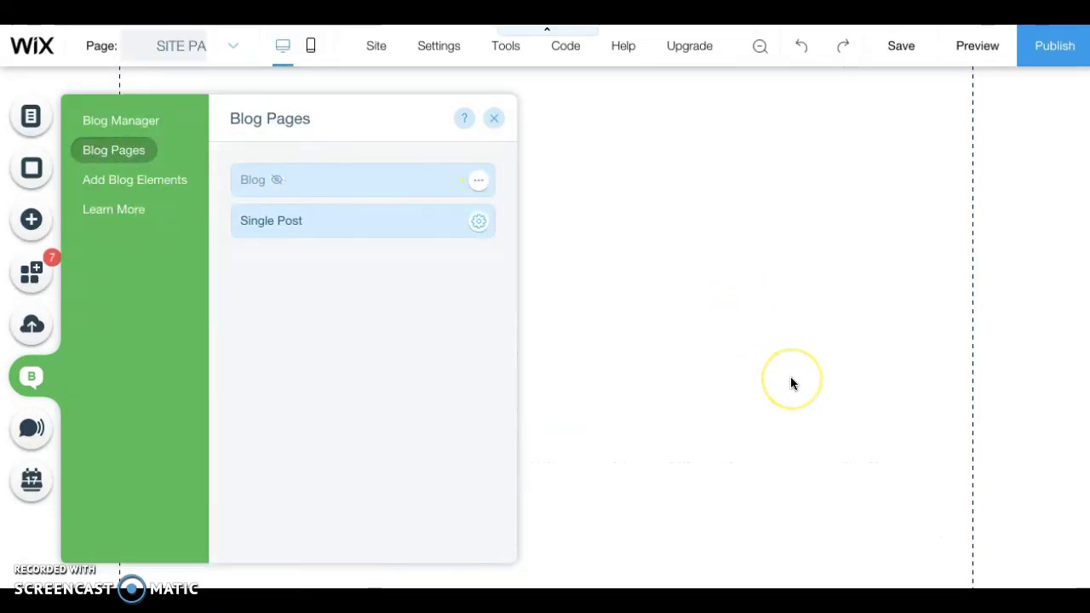
pyautogui.click(843, 417)
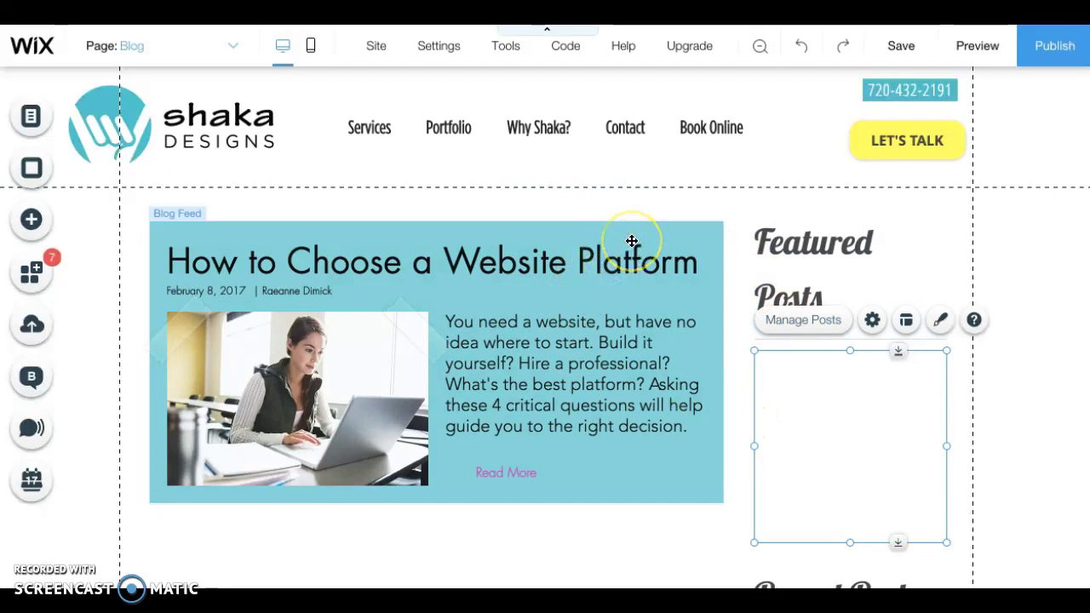
pyautogui.scroll(-3, 632, 241)
pyautogui.scroll(3, 631, 241)
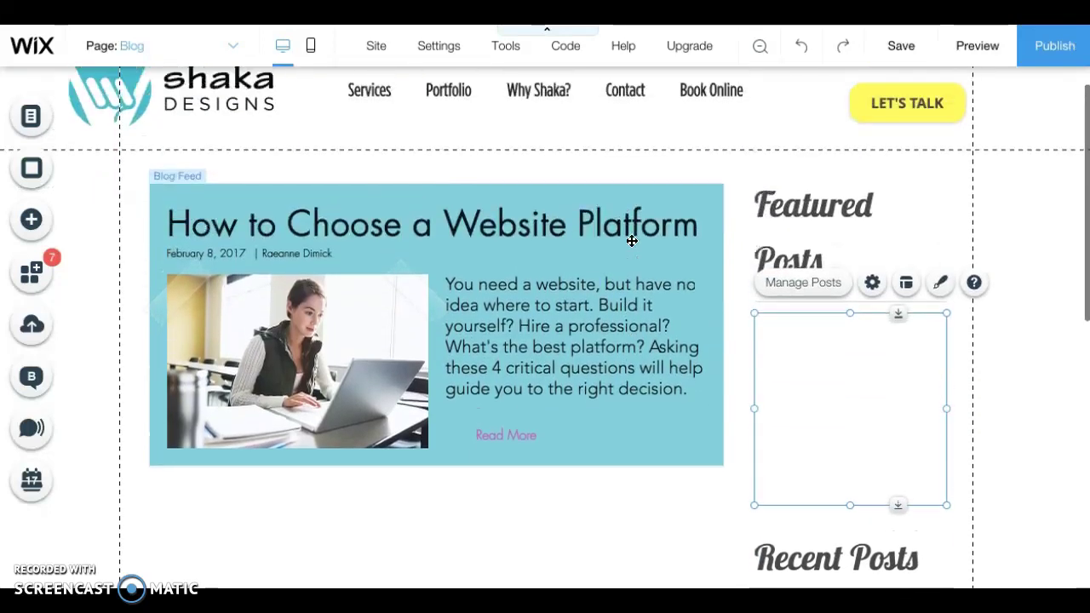
pyautogui.scroll(1, 632, 241)
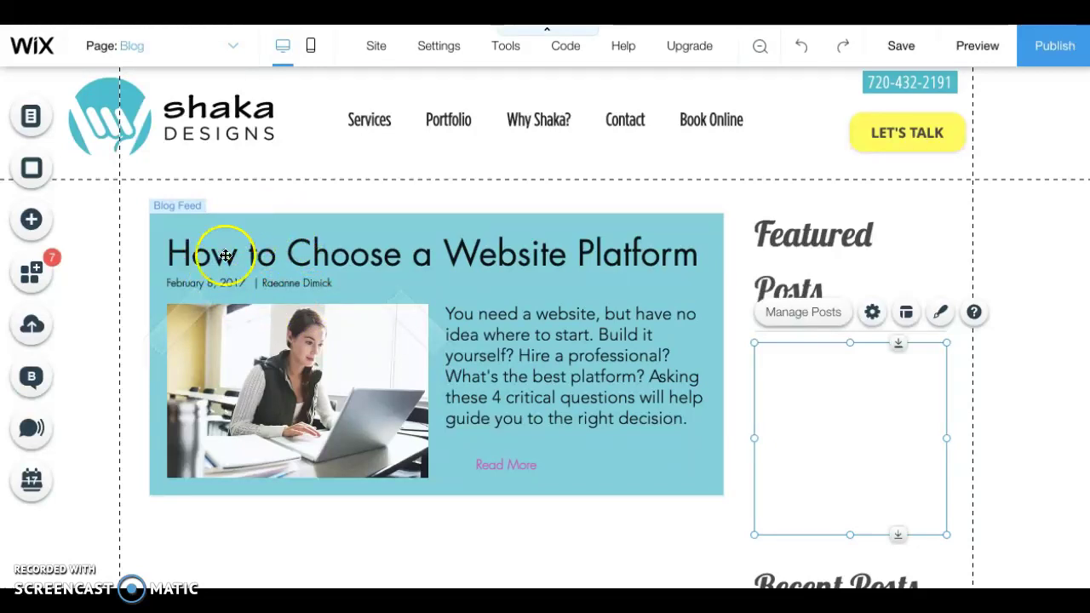
# Return to the Single Post page and review the full article's image and text sections.
pyautogui.click(36, 377)
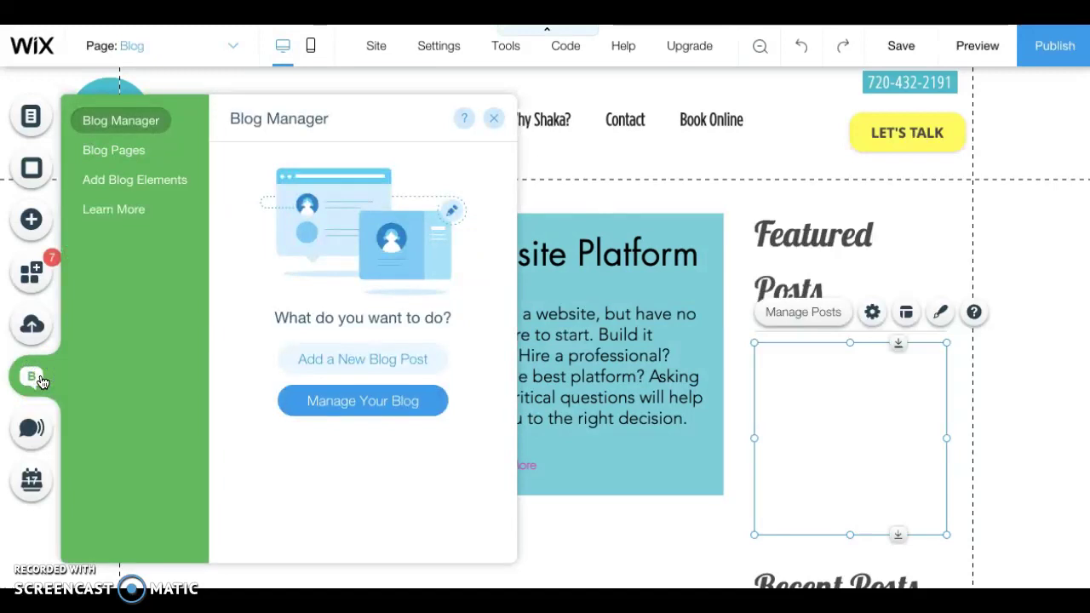
pyautogui.click(132, 148)
pyautogui.click(277, 220)
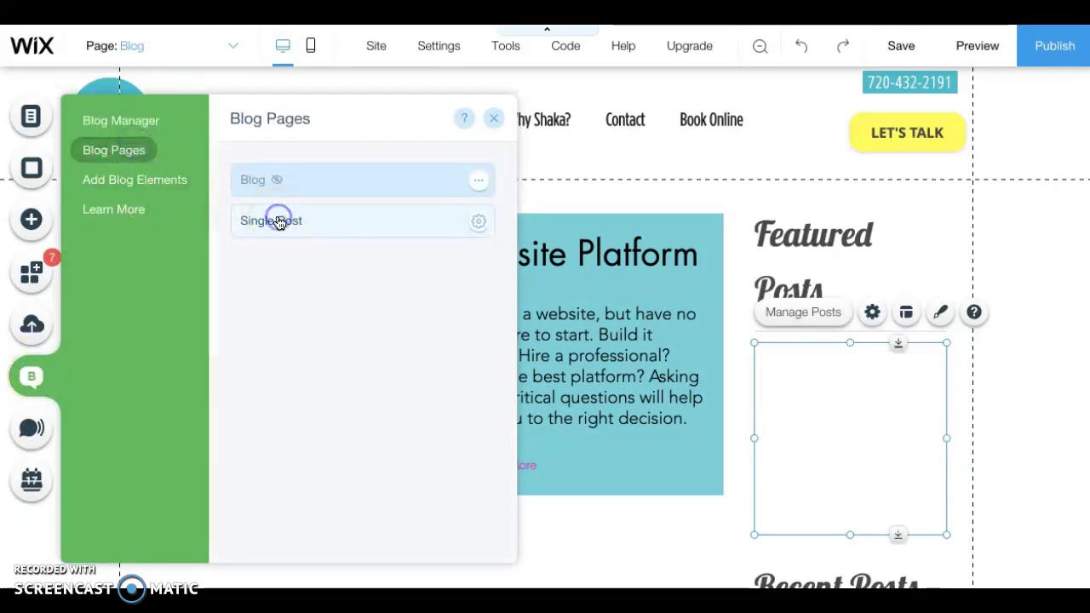
pyautogui.click(856, 360)
pyautogui.click(856, 365)
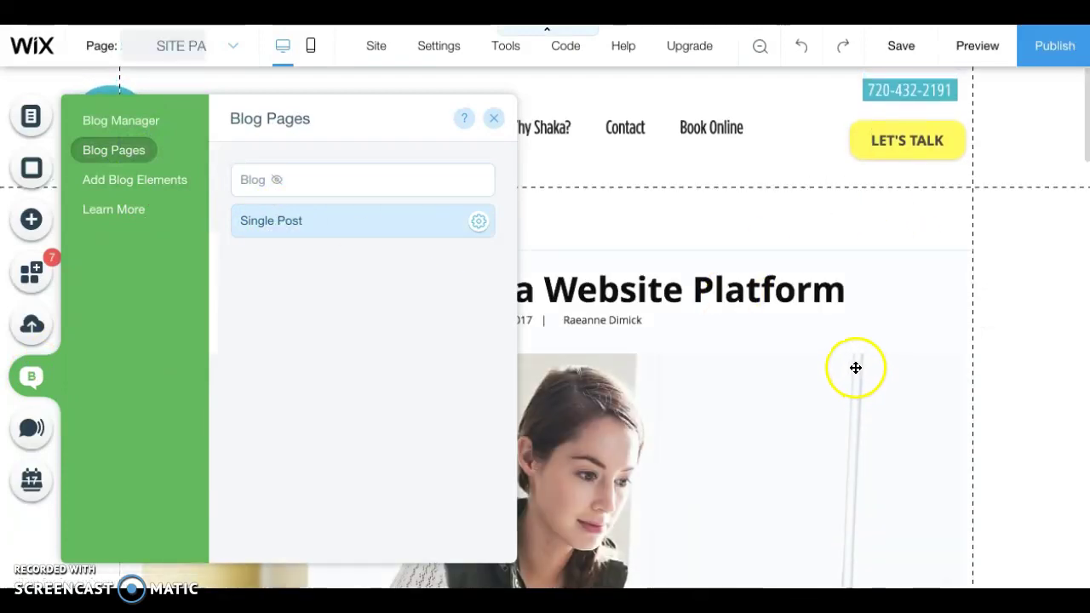
pyautogui.scroll(-8, 855, 368)
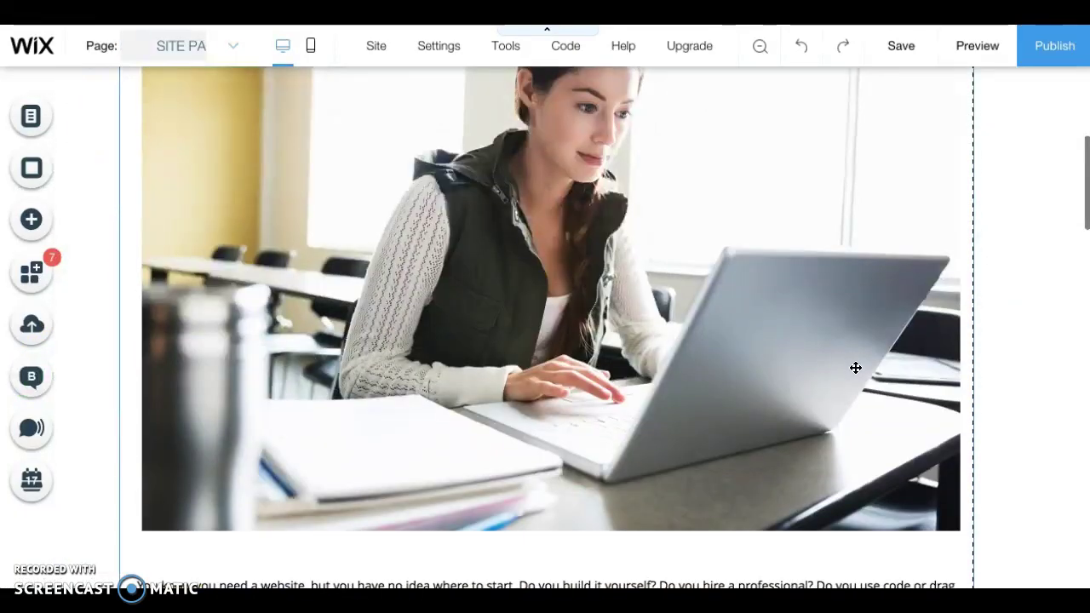
pyautogui.scroll(-5, 855, 368)
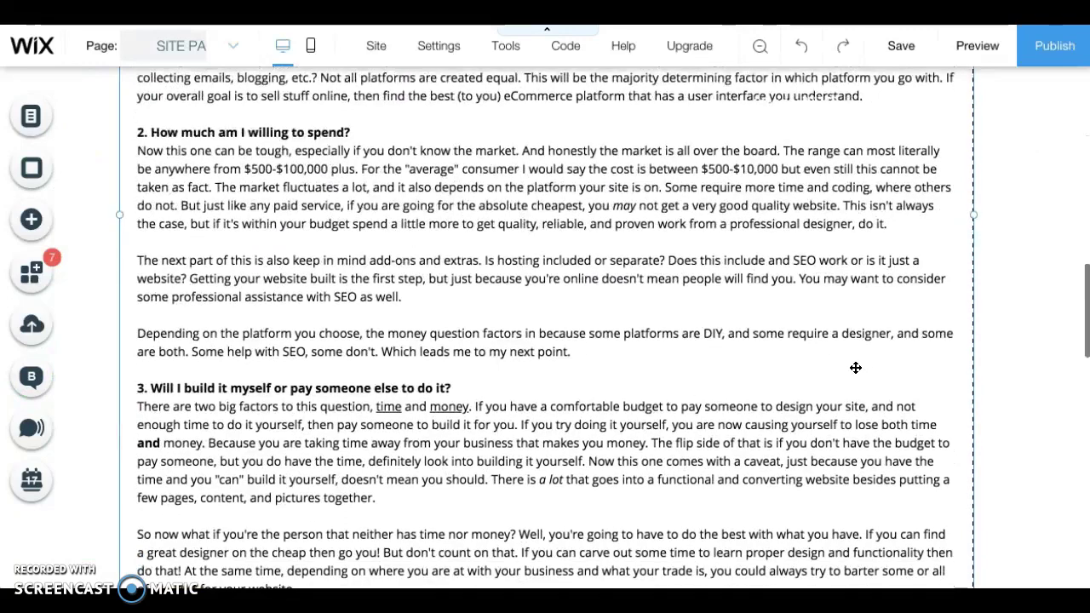
pyautogui.scroll(4, 856, 368)
pyautogui.scroll(6, 856, 368)
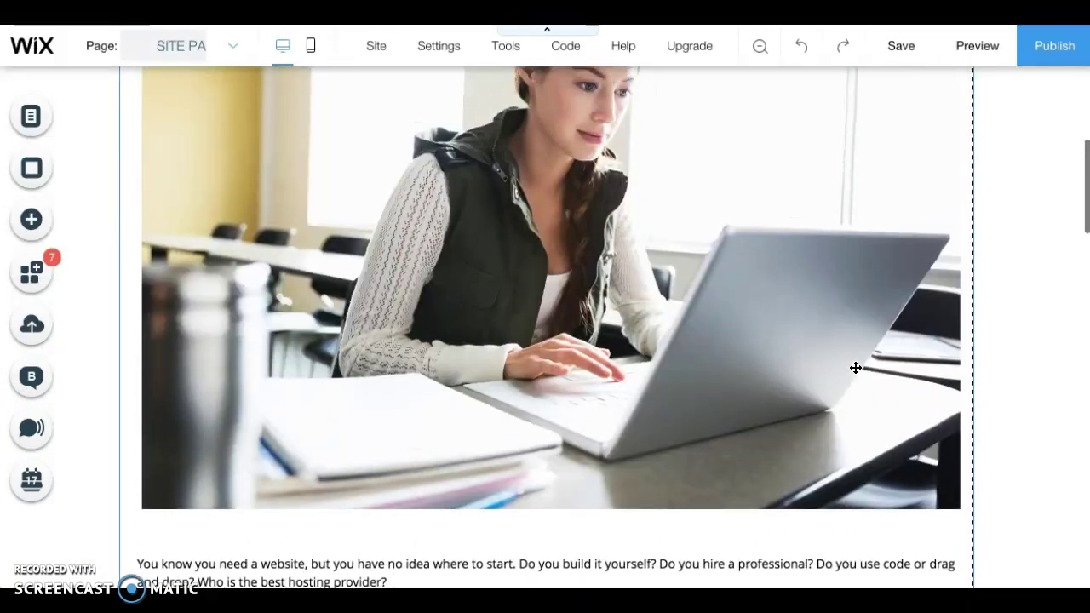
pyautogui.scroll(2, 855, 368)
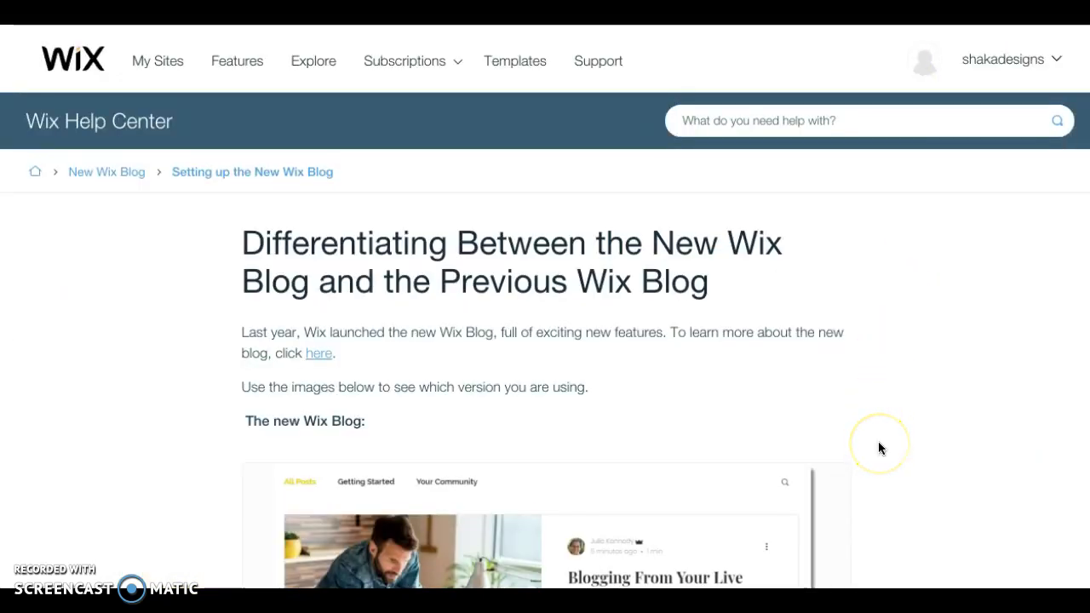
# Compare the example layouts of the new and previous Wix Blog in the Wix Help Center article.
pyautogui.scroll(-3, 880, 449)
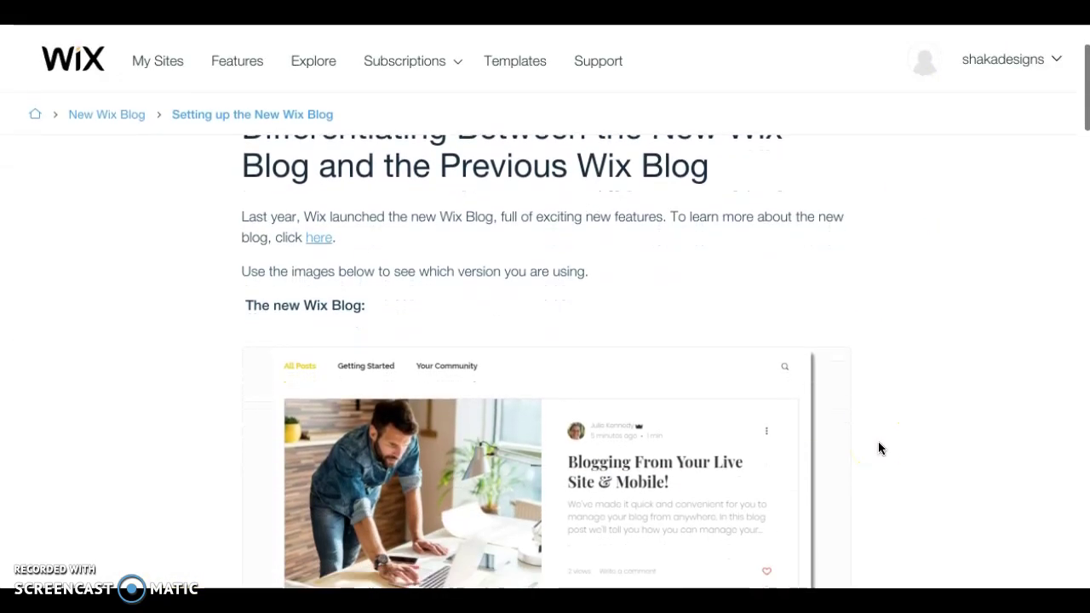
pyautogui.scroll(-1, 881, 449)
pyautogui.scroll(-2, 880, 448)
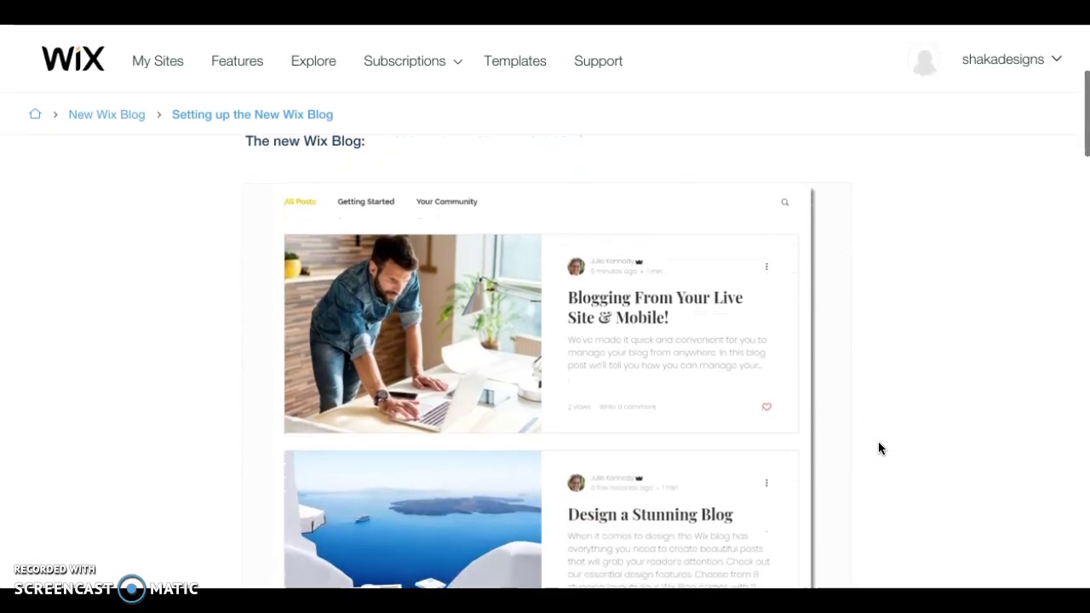
pyautogui.scroll(-3, 723, 406)
pyautogui.scroll(-4, 723, 406)
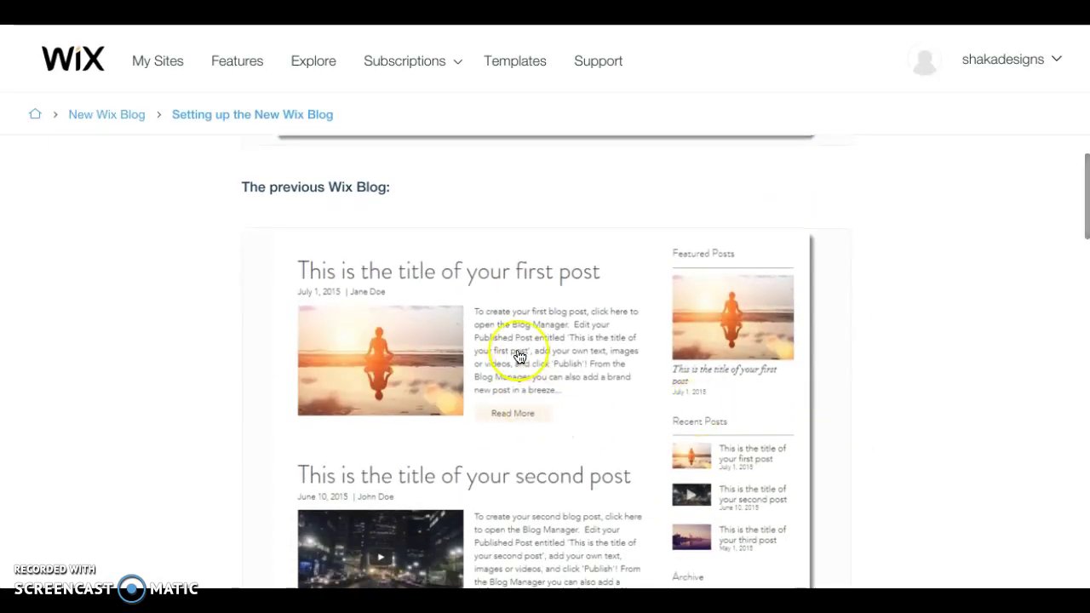
pyautogui.scroll(-3, 874, 419)
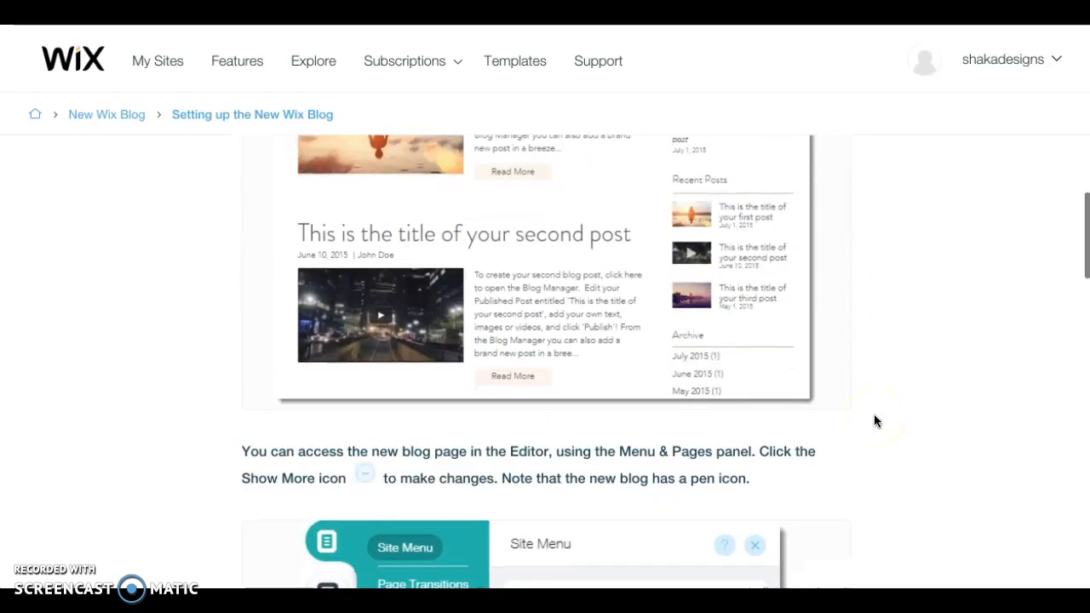
# Examine how the article's Site Menu images mark the new and the previous blog page in the editor.
pyautogui.scroll(-3, 874, 415)
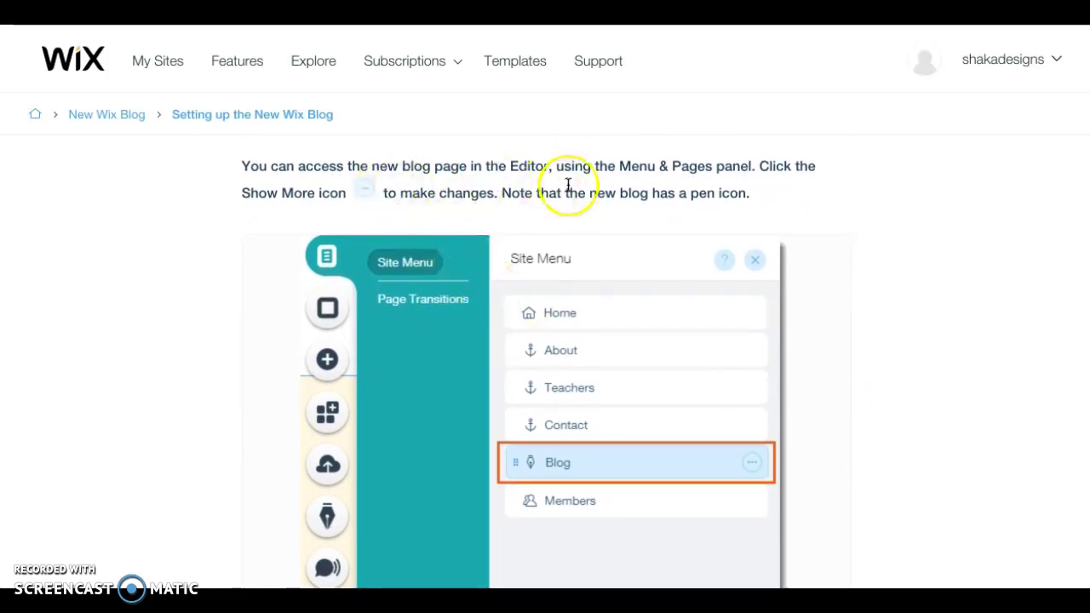
pyautogui.scroll(-1, 482, 192)
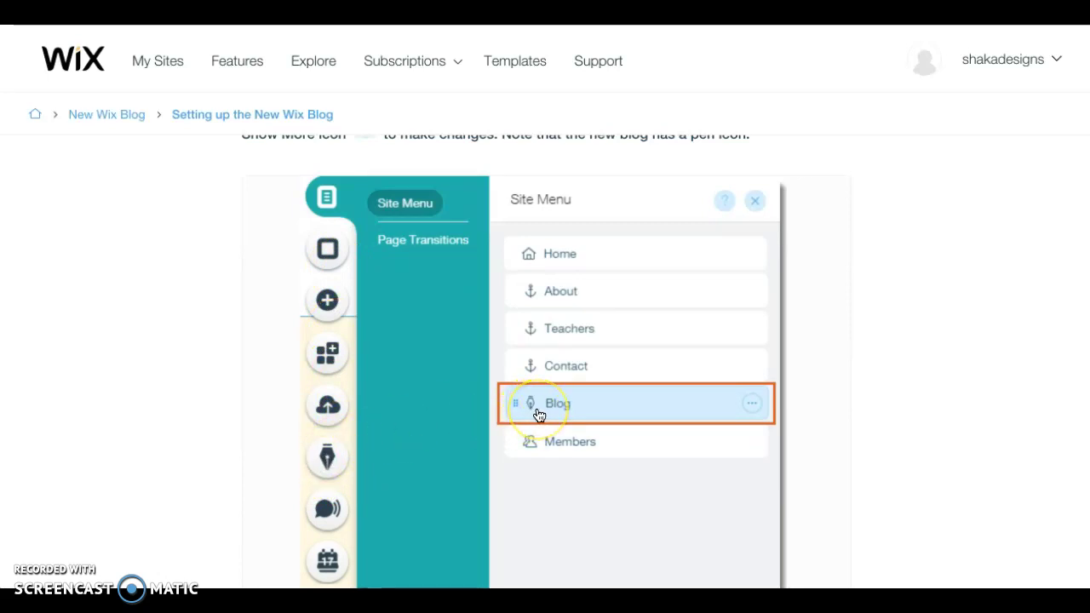
pyautogui.scroll(-6, 538, 415)
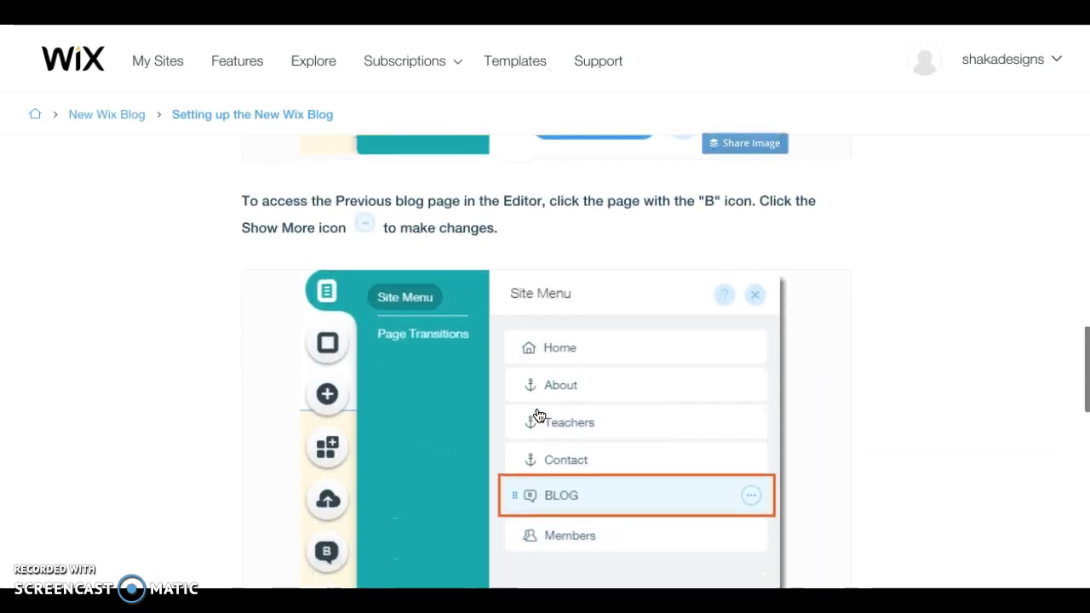
pyautogui.scroll(-1, 538, 414)
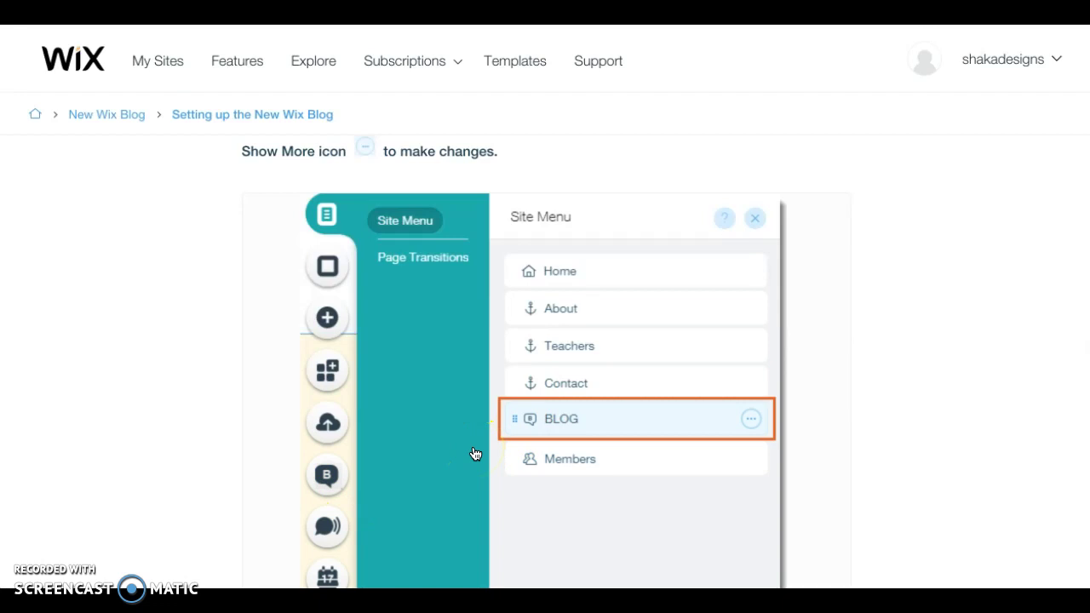
pyautogui.scroll(-2, 475, 454)
pyautogui.click(430, 363)
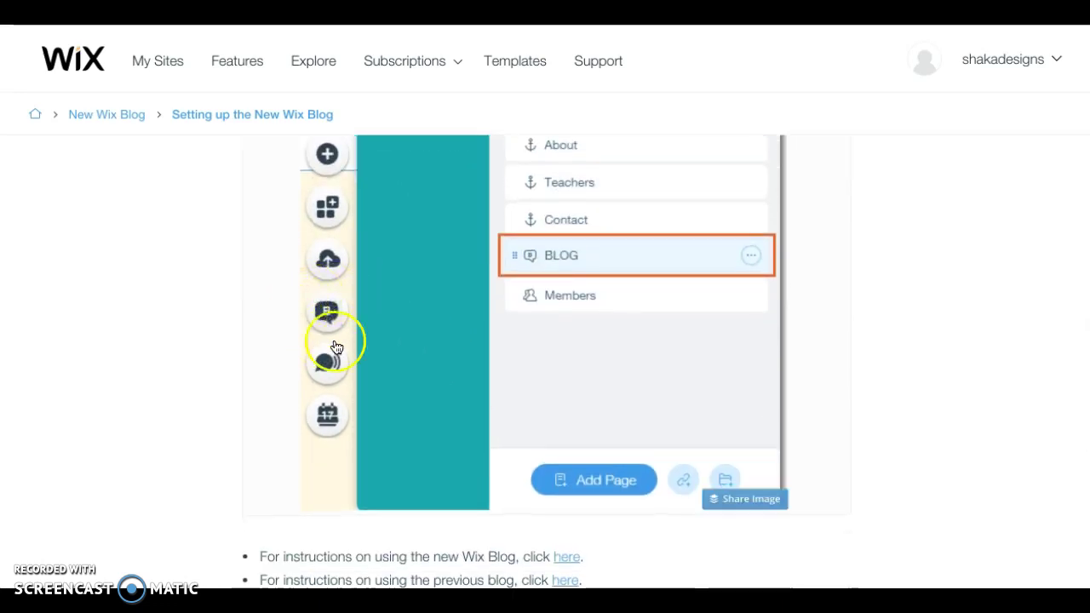
pyautogui.scroll(-1, 428, 440)
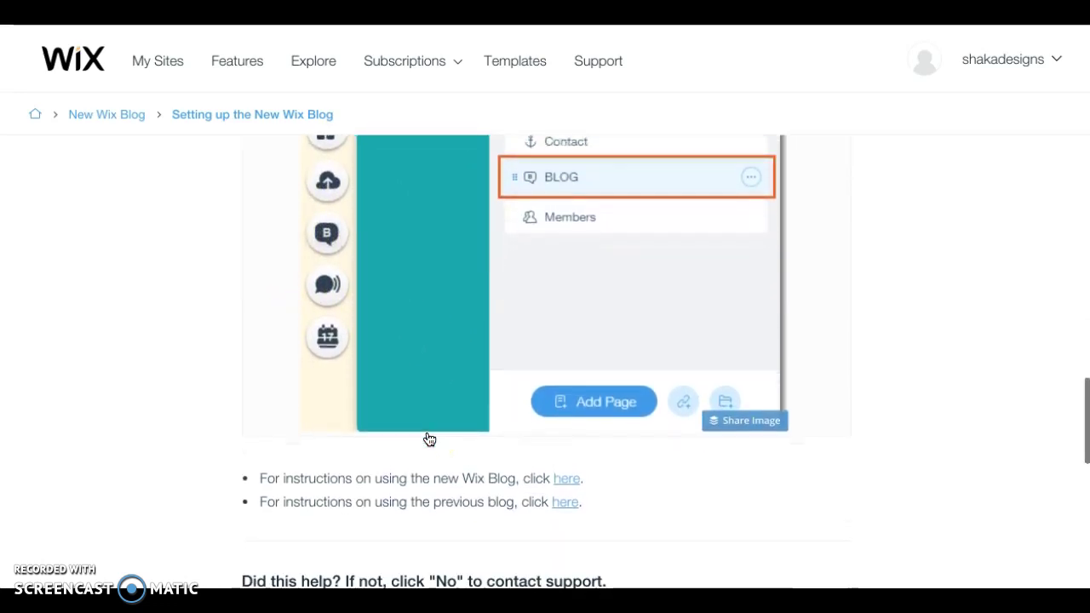